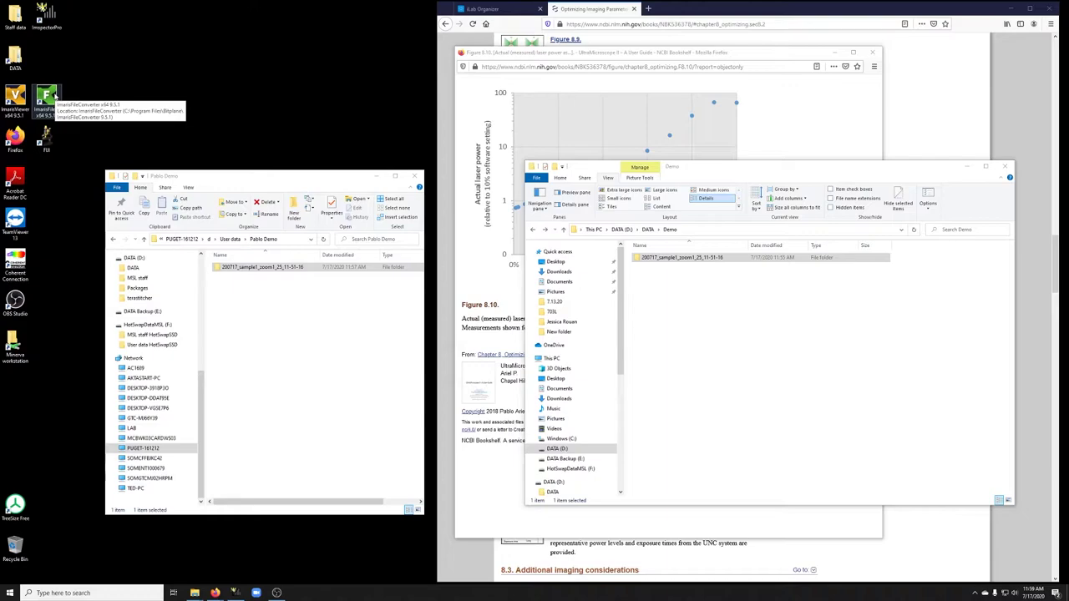
Launch Imaris File Converter and add the 200717_sample1_zoom1_25_11-51-16 folder from D:\DATA\Demo as input.
left_click(55, 98)
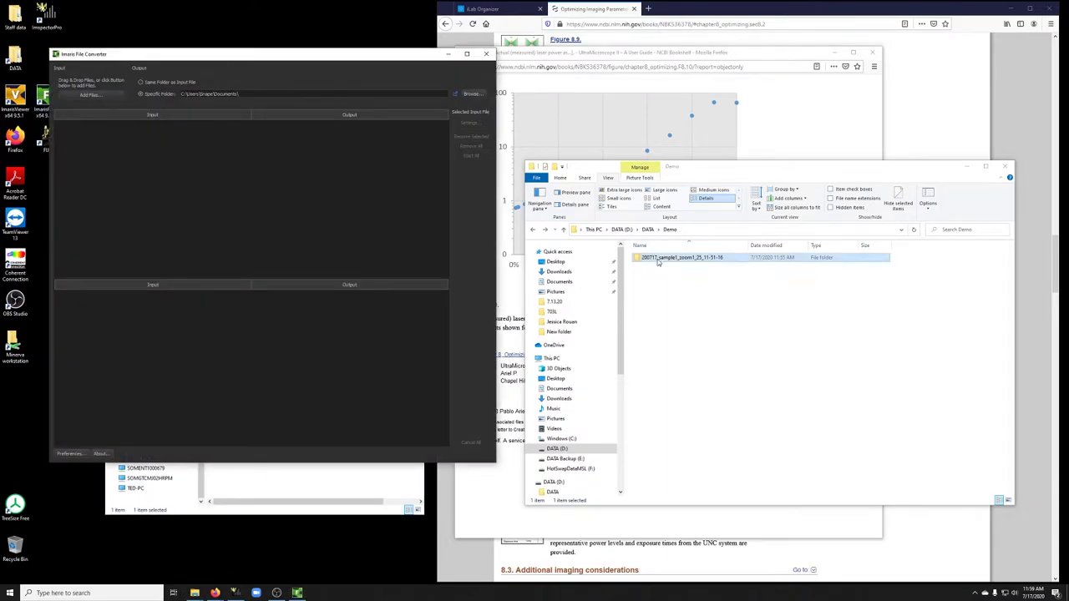
left_click_drag(658, 261, 225, 238)
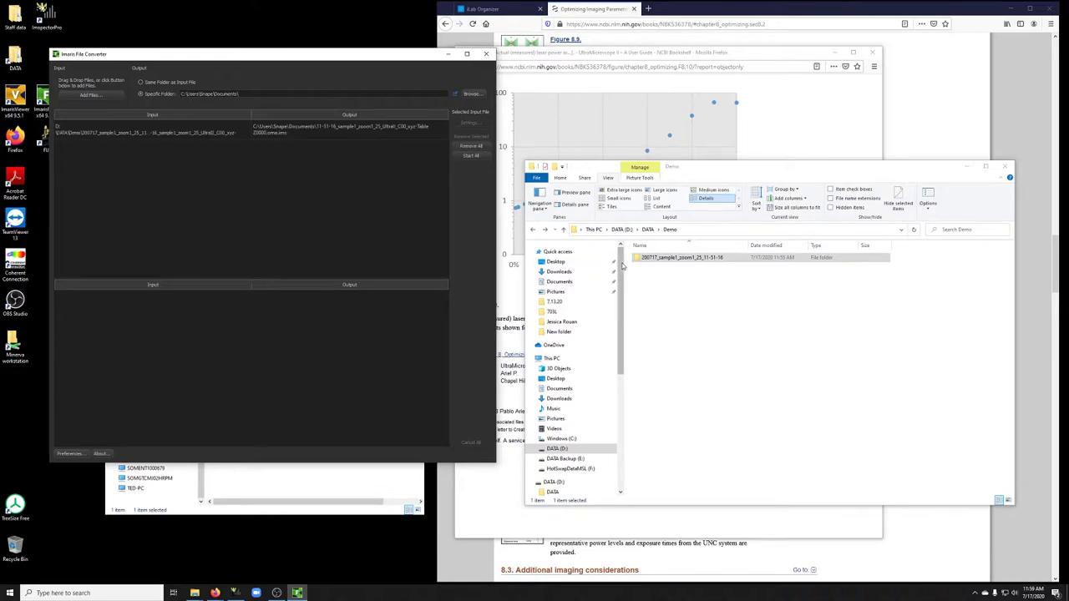
Set the converter's specific output folder to D:\DATA\Demo and start converting all queued files.
left_click(681, 231)
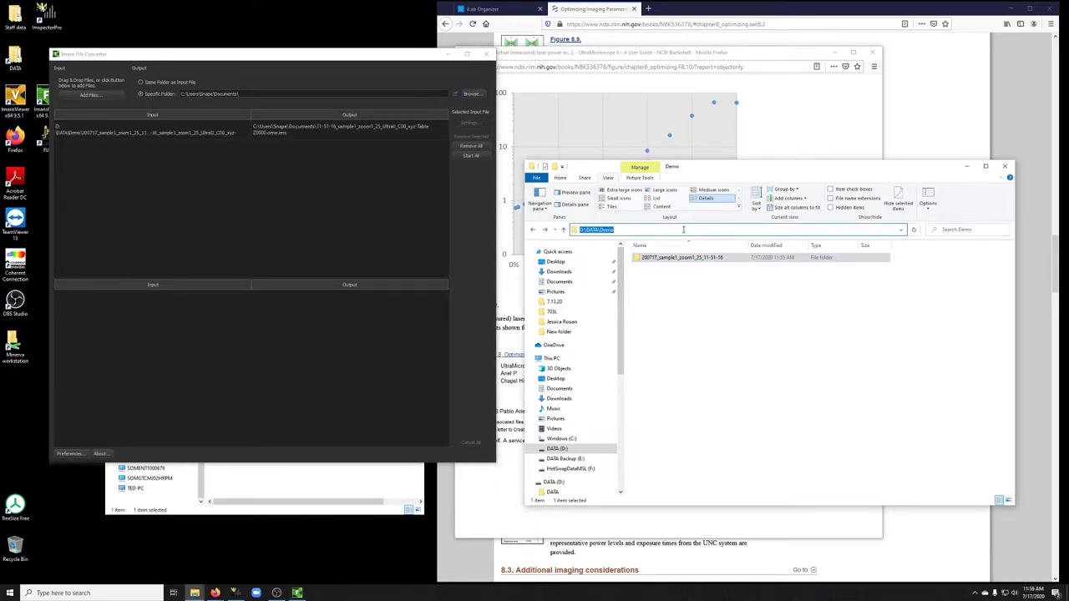
key("ctrl+c")
left_click_drag(241, 94, 179, 94)
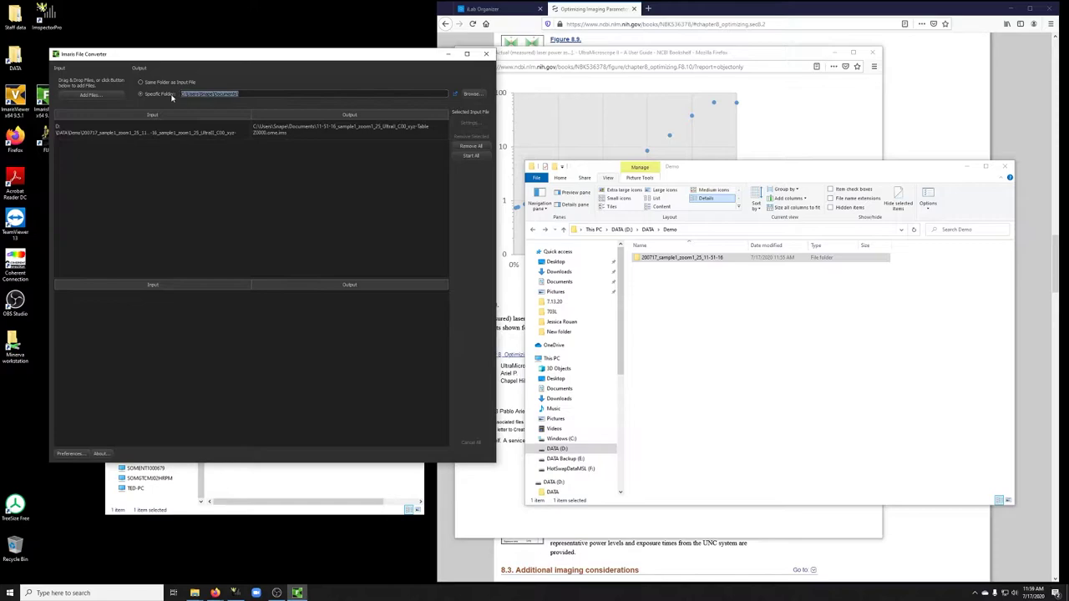
key("ctrl+v")
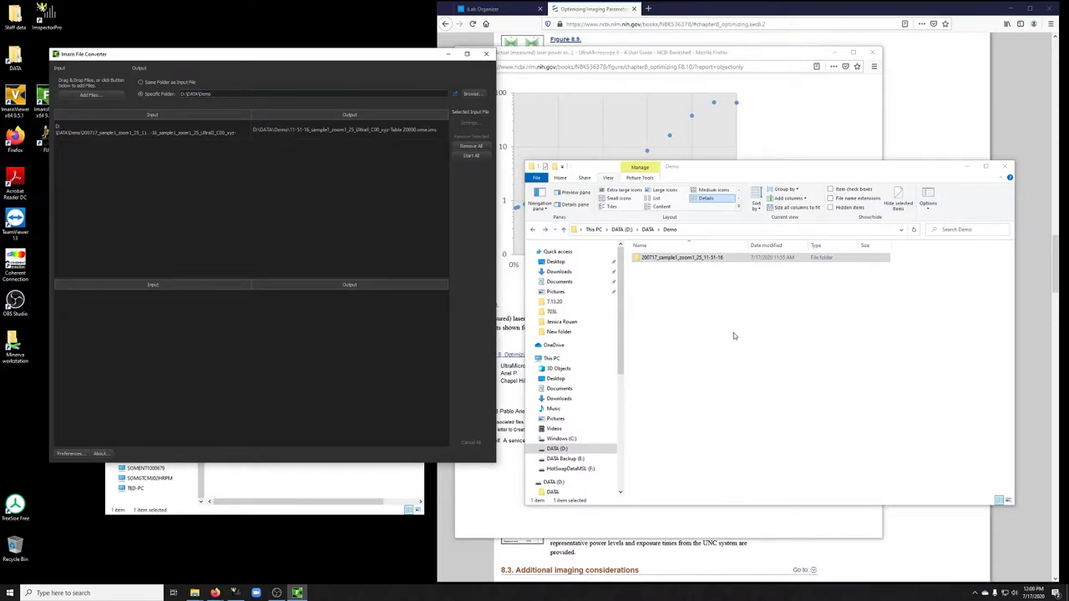
left_click(472, 156)
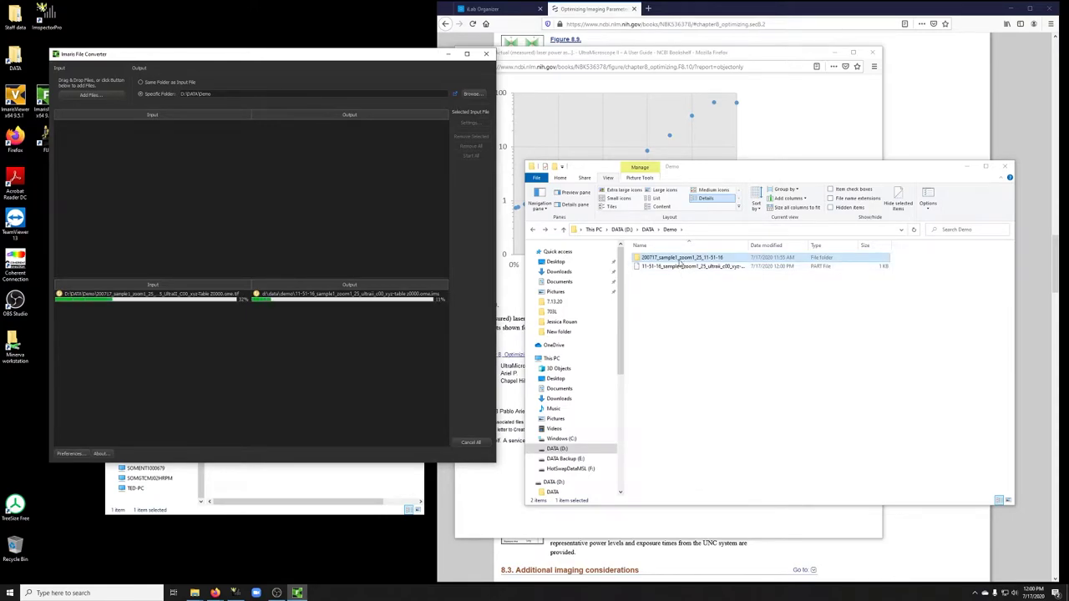
Check the size of the original TIFF image folder in its properties.
right_click(681, 262)
left_click(739, 450)
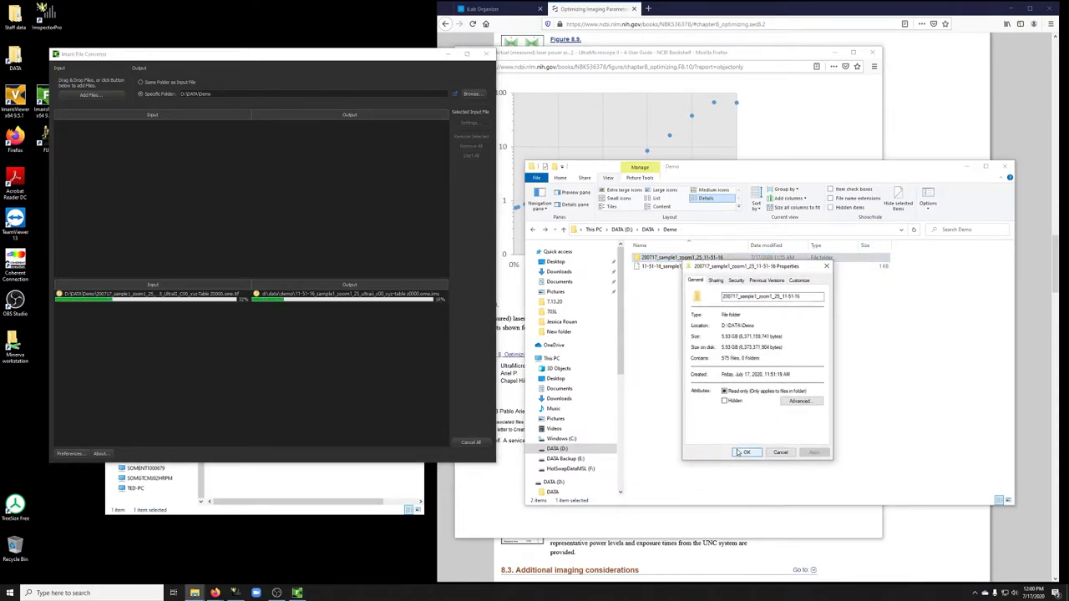
left_click(780, 452)
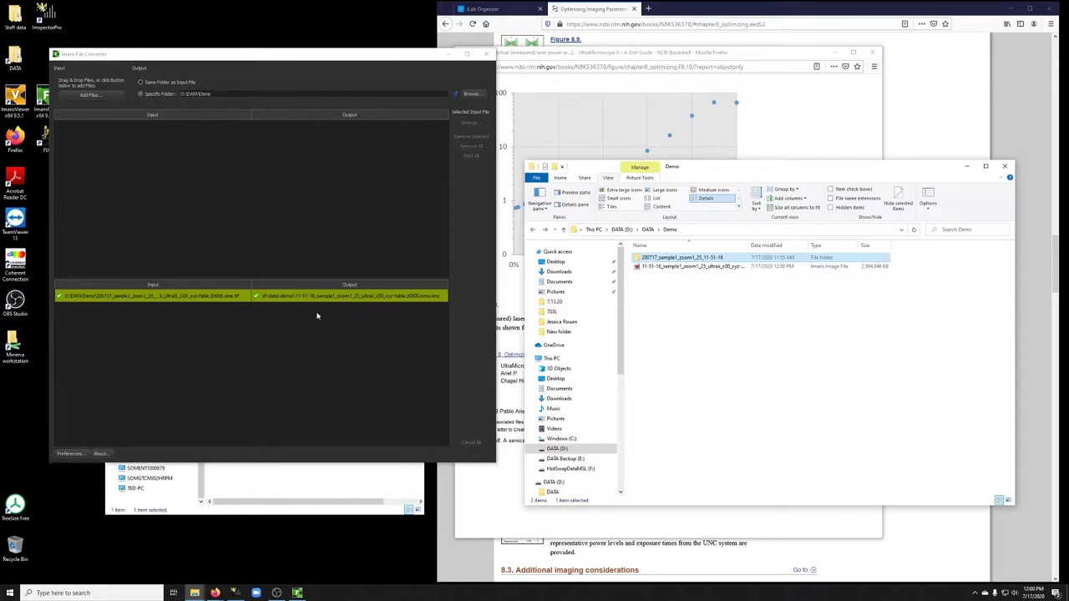
Minimize the file converter and open the converted .ims file from the Demo folder in Imaris Viewer.
left_click(451, 53)
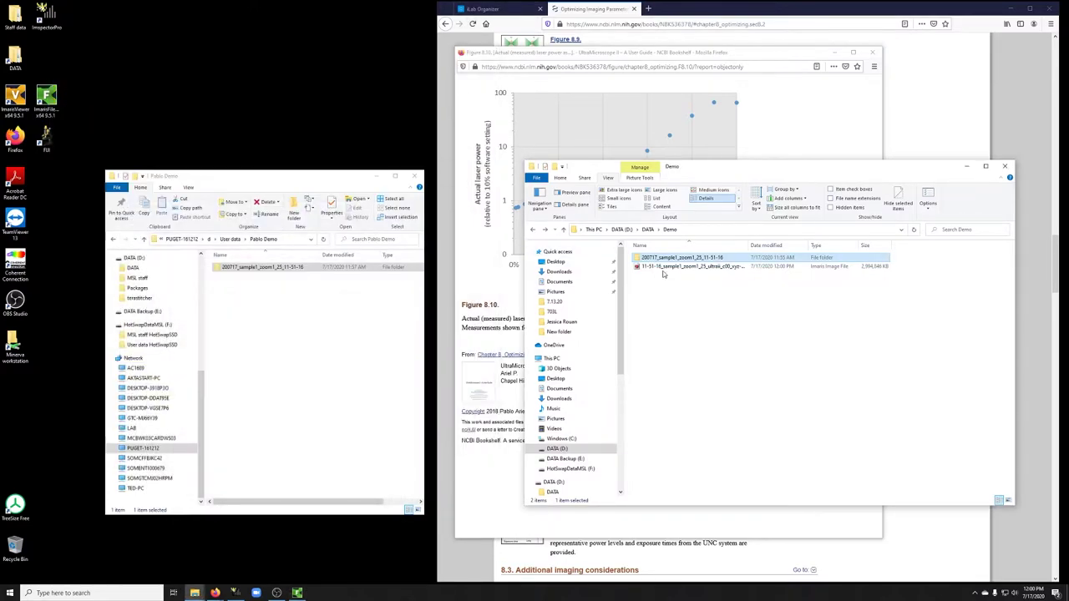
left_click(665, 267)
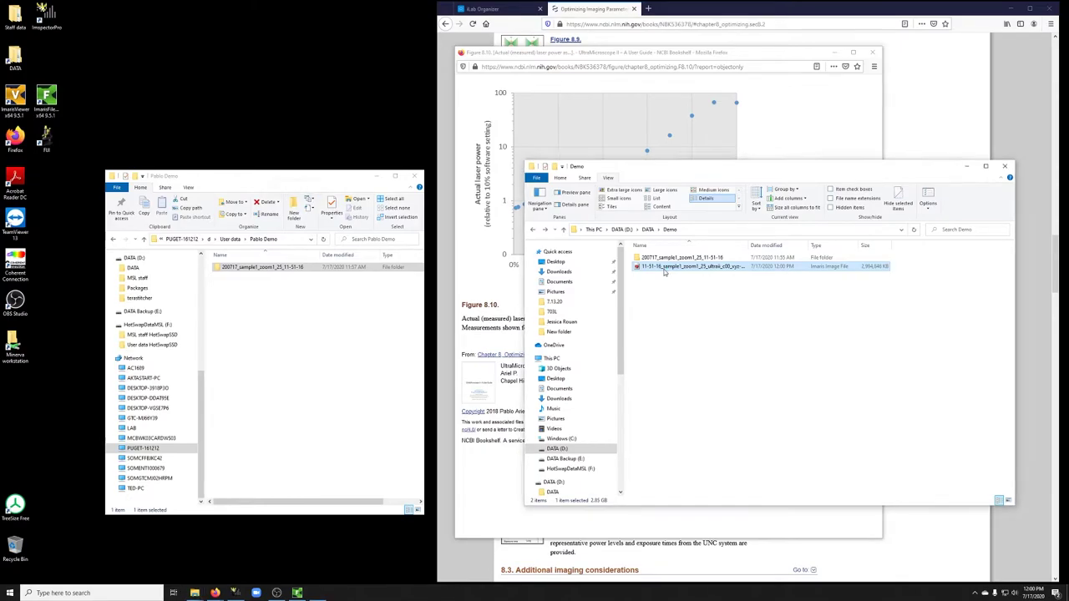
double_click(664, 267)
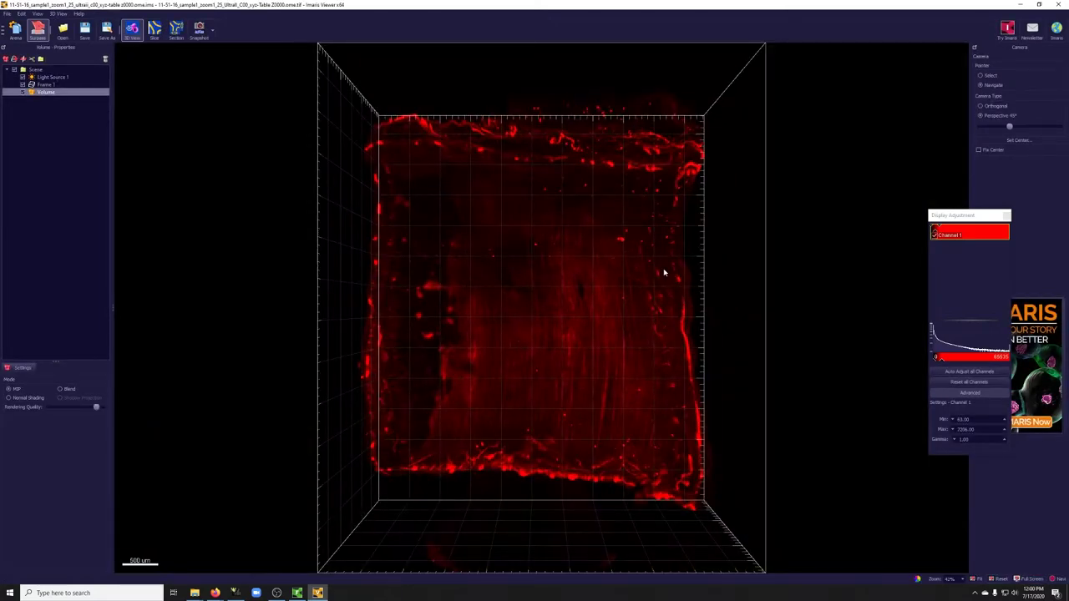
Display the volume in Section view and change Channel 1's base color from red to white.
left_click(175, 33)
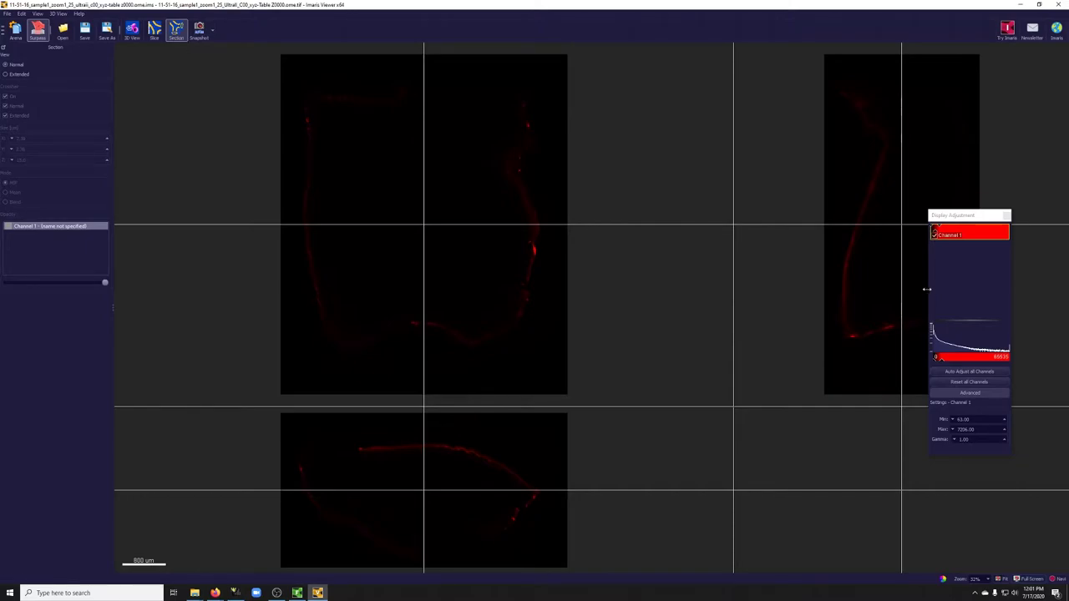
left_click(945, 241)
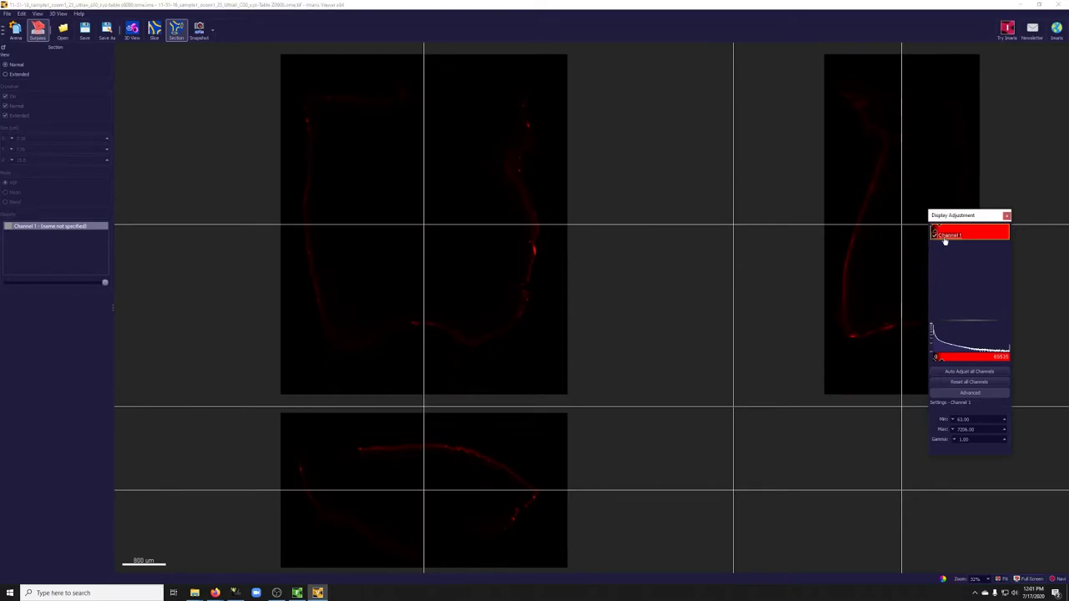
double_click(944, 238)
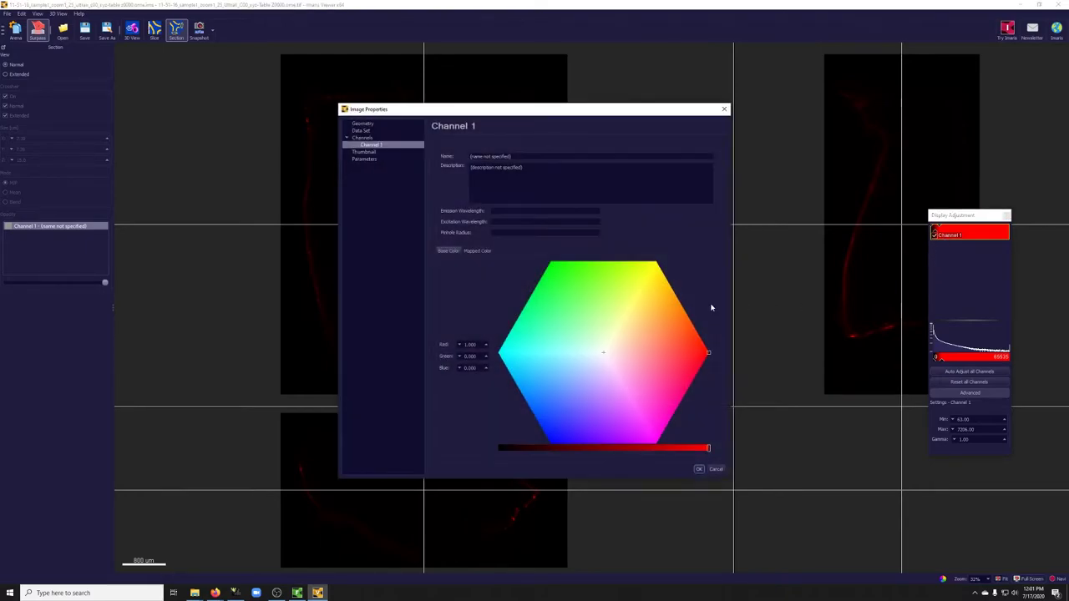
left_click(603, 353)
left_click(699, 469)
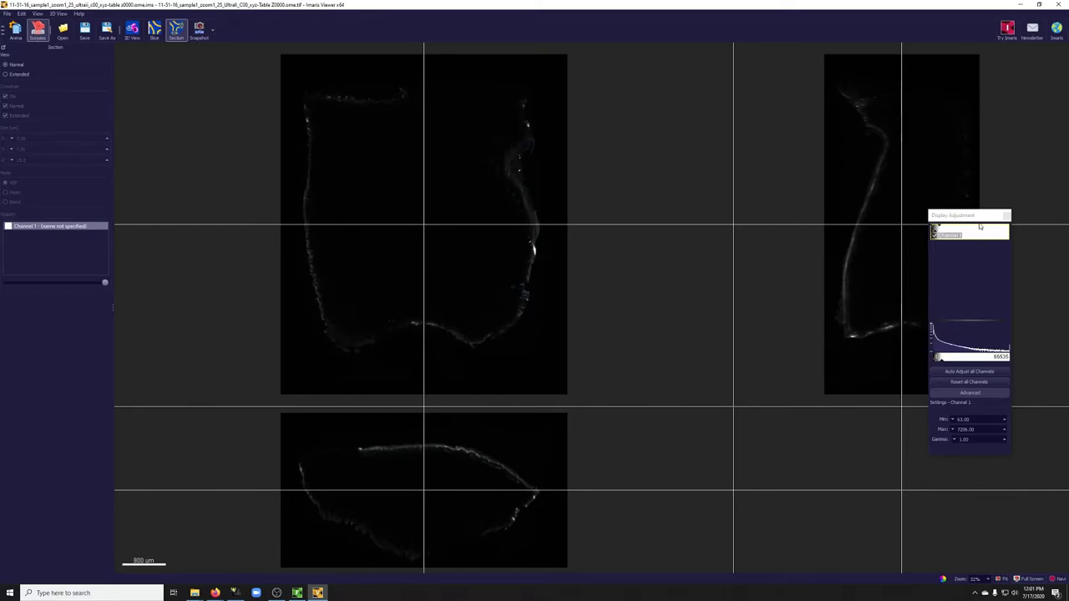
Brighten Channel 1 by lowering its display maximum to about 701, setting gamma to 2.00 and adjusting the minimum.
left_click(937, 230)
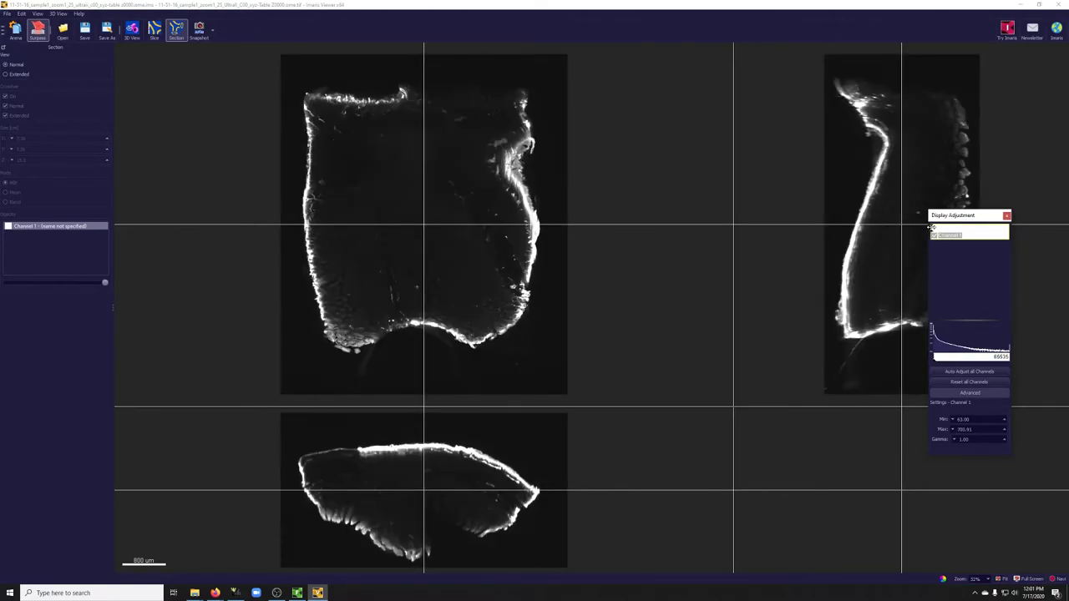
left_click_drag(941, 439, 925, 419)
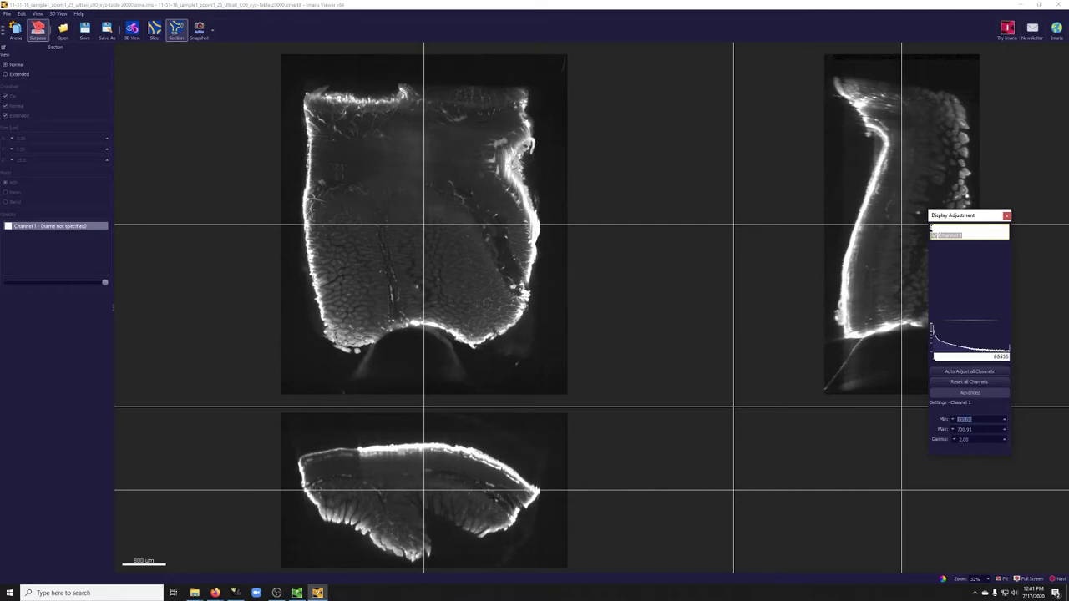
Move the section crosshair slightly lower in the sample and shift the Display Adjustment window off the side section.
mouse_move(424, 227)
left_mouse_down()
mouse_move(421, 149)
mouse_move(422, 281)
mouse_move(422, 247)
left_mouse_up()
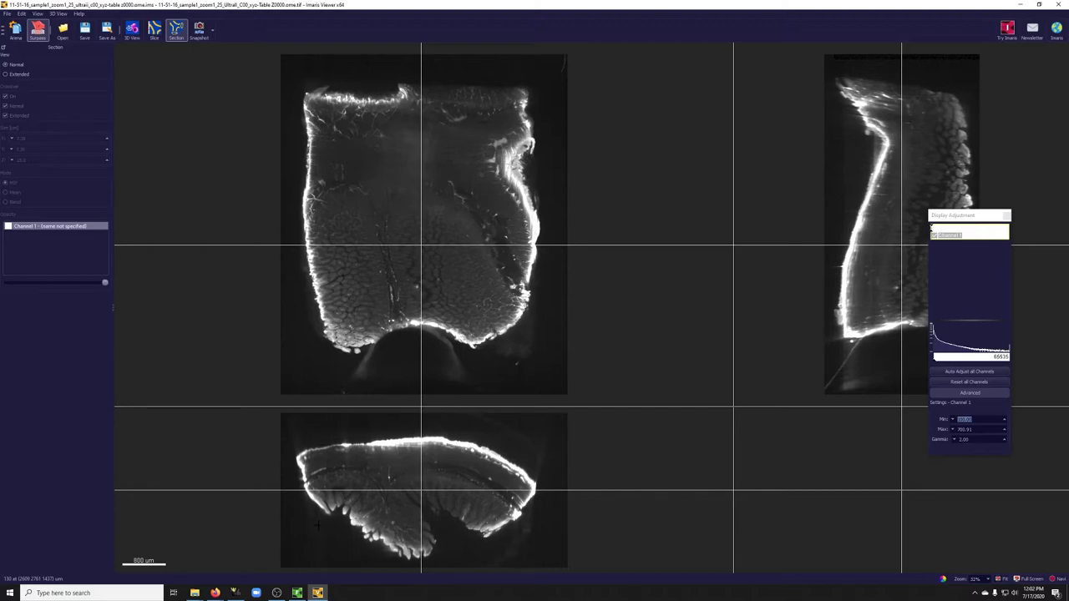
left_click_drag(959, 218, 709, 247)
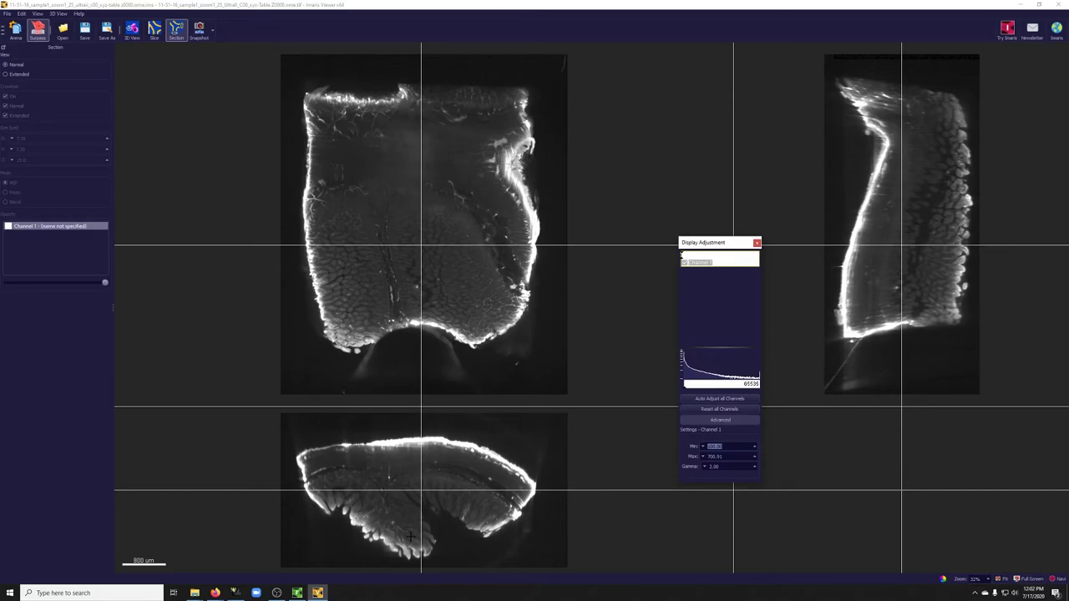
Close Imaris Viewer without saving the changes and close the open Firefox windows.
left_click(1061, 4)
left_click(607, 314)
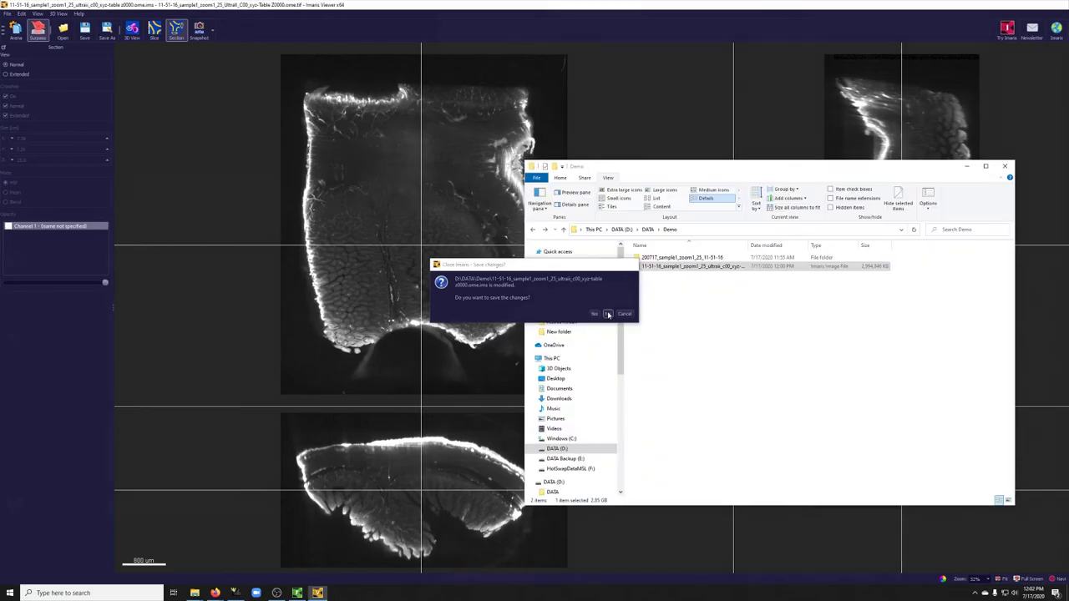
left_click(1016, 8)
left_click(1016, 9)
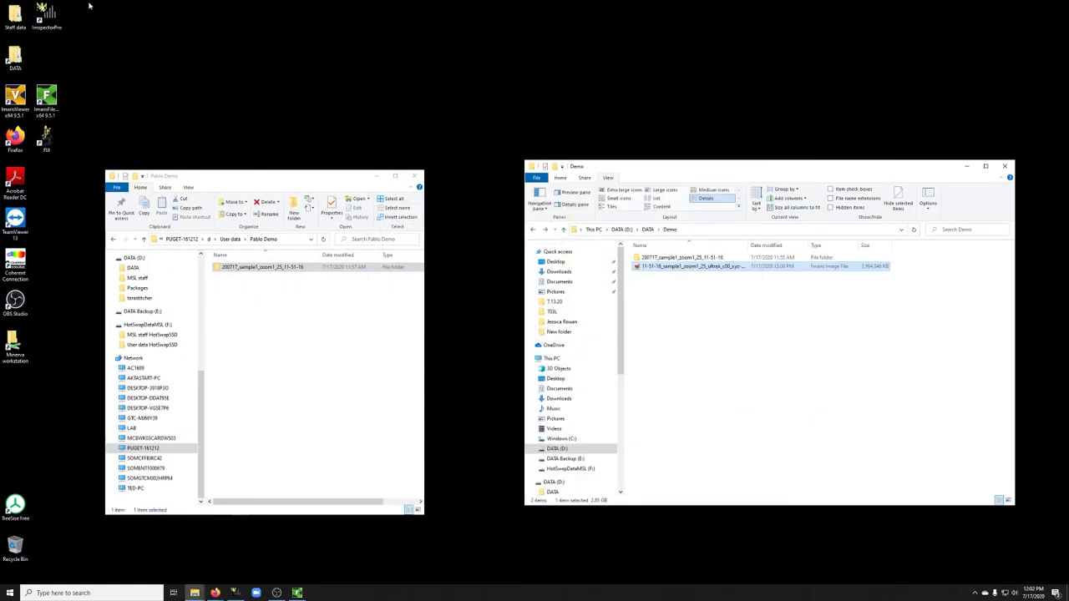
Launch Fiji and answer its update prompt with "Remind me later".
left_click(49, 133)
double_click(48, 134)
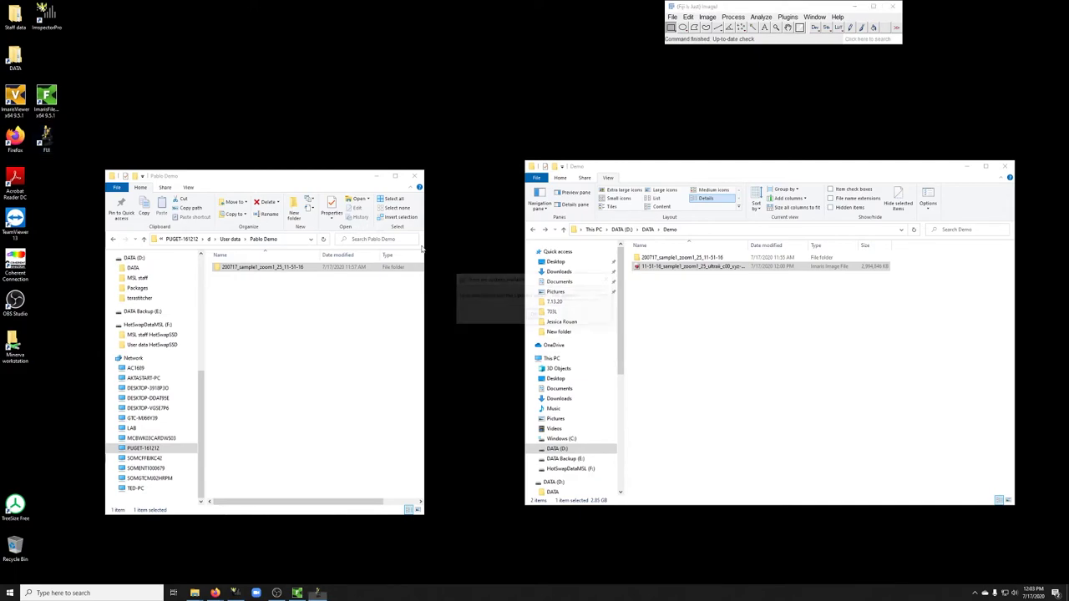
left_click(571, 296)
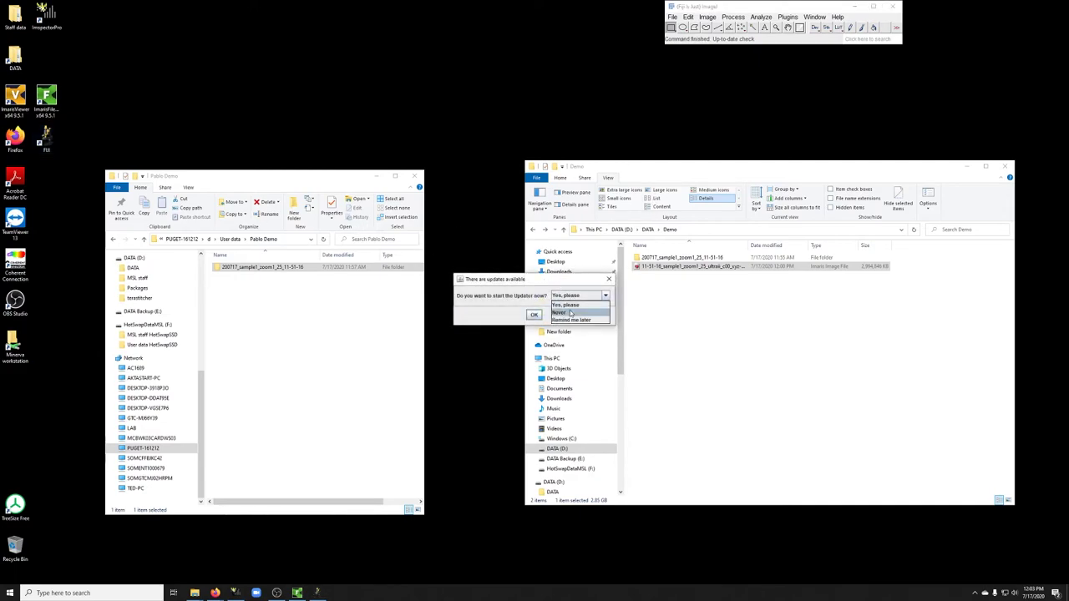
left_click(571, 319)
left_click(534, 315)
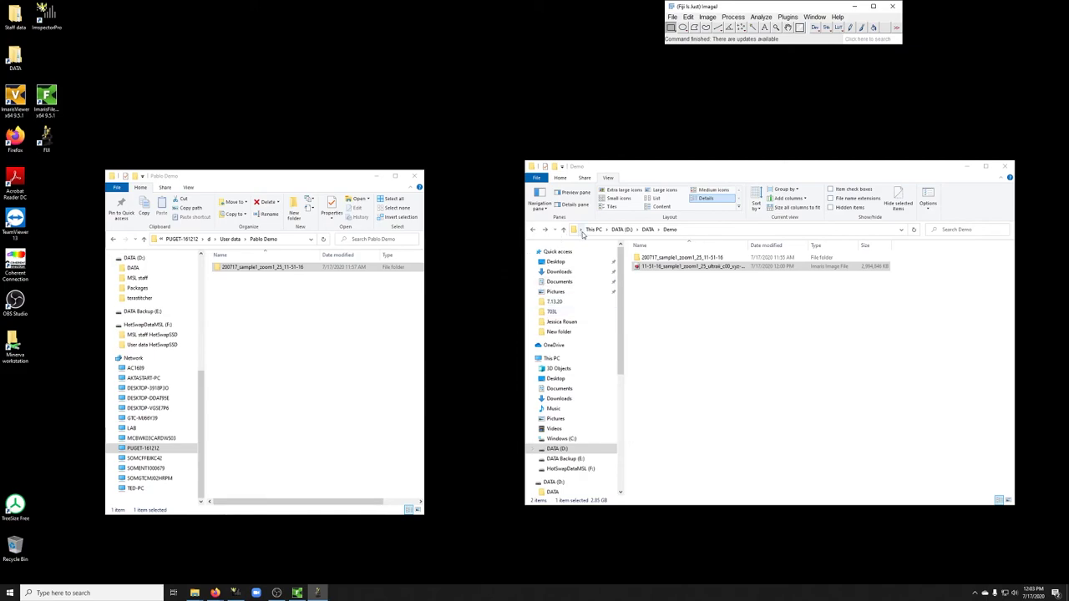
Start an image sequence import in Fiji and point it to the folder D:\DATA\Demo\200717_sample1_zoom1_25_11-51-16.
left_click(673, 17)
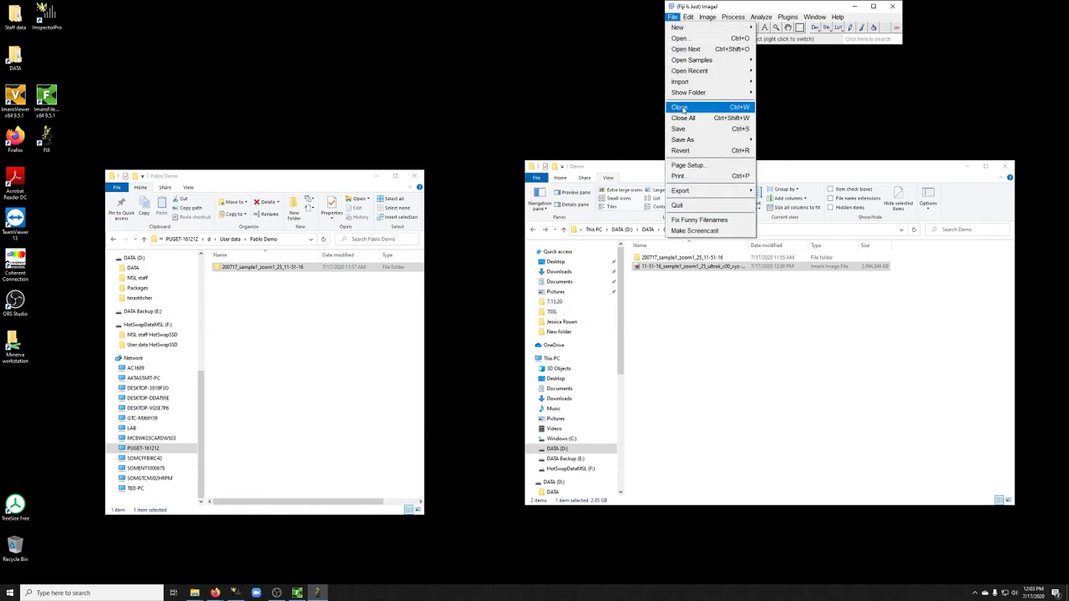
mouse_move(694, 81)
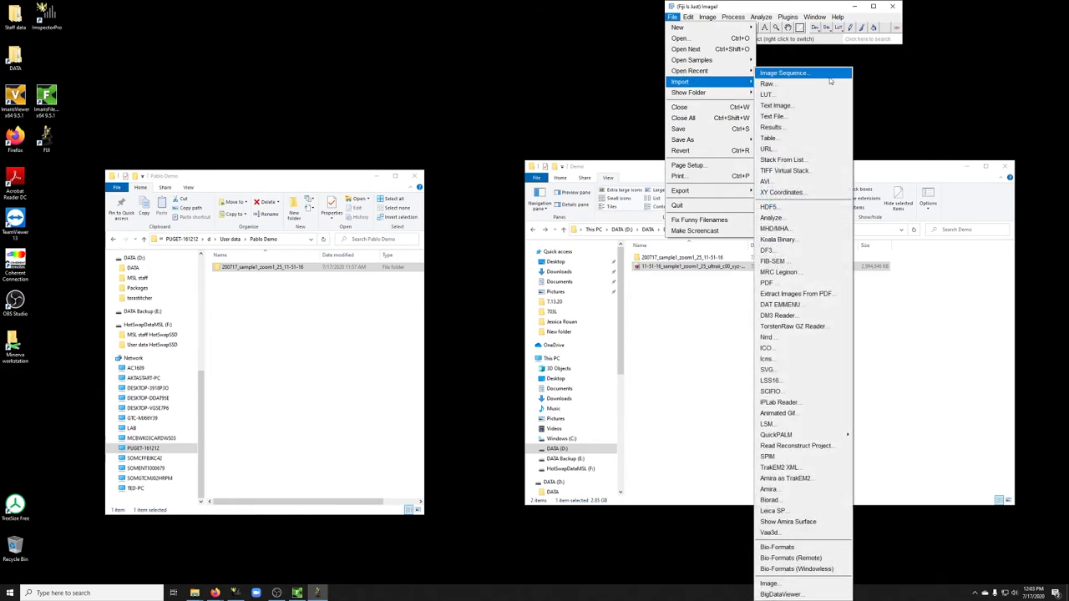
left_click(827, 73)
double_click(681, 257)
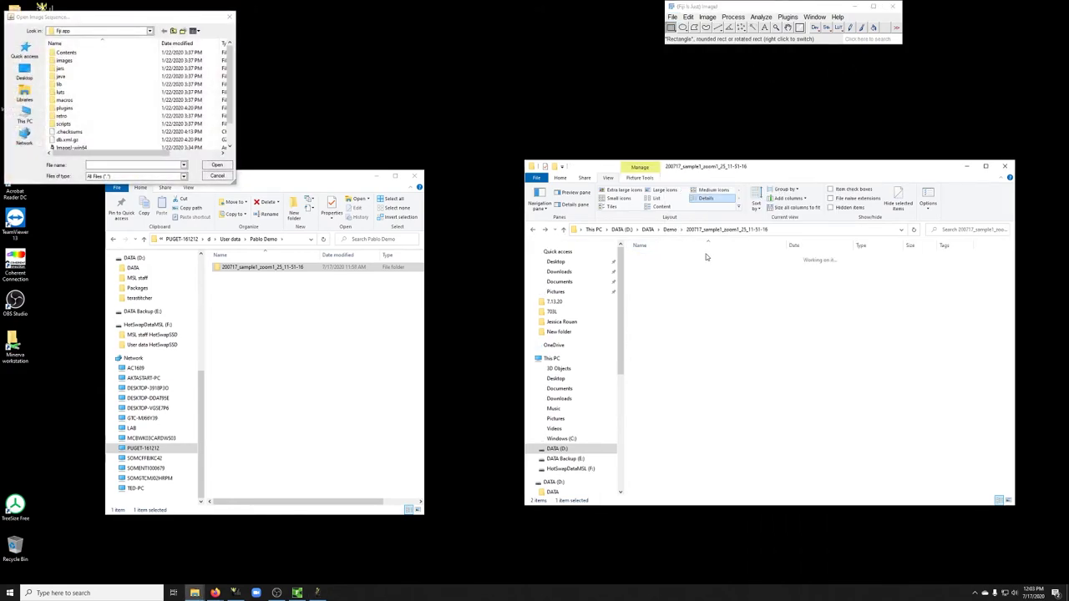
left_click(791, 230)
key("ctrl+c")
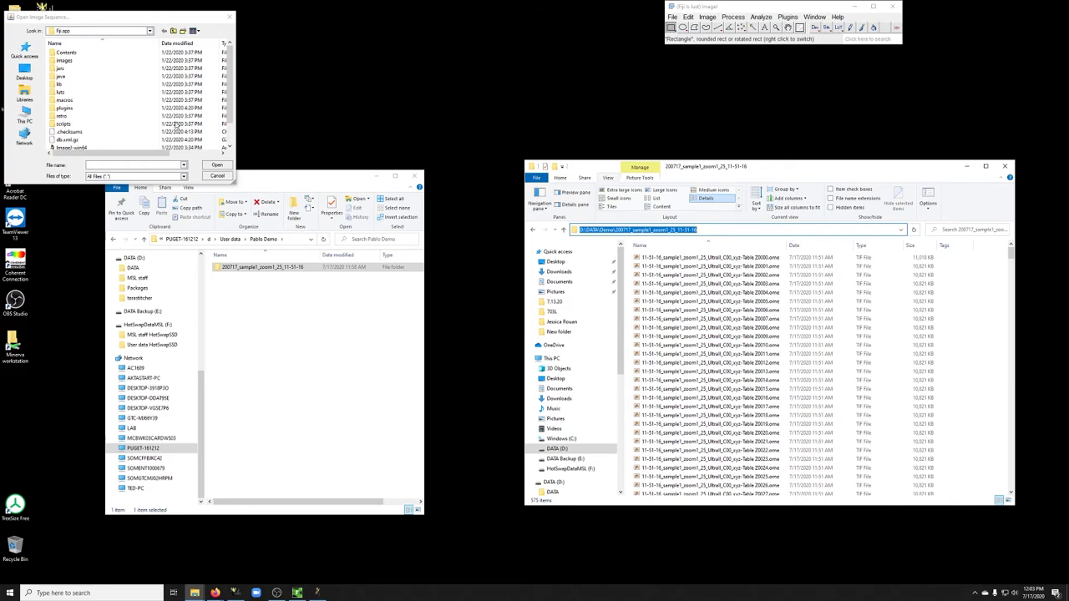
left_click(147, 164)
key("ctrl+v")
left_click(217, 164)
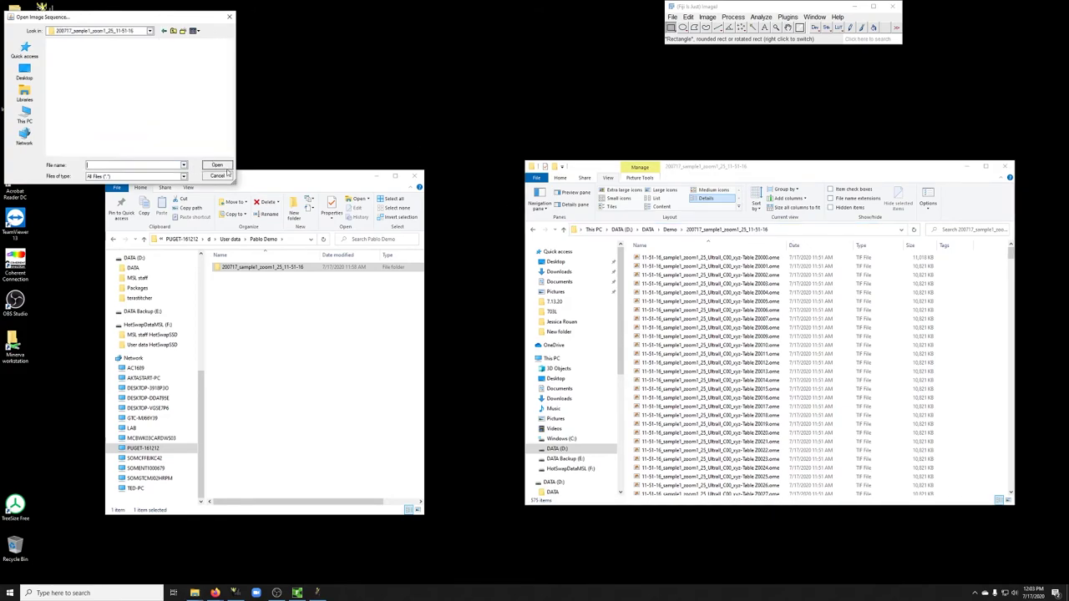
Import the TIFF sequence as a virtual stack starting from the Z0000 image, and browse the stack to slice 431.
left_click(69, 62)
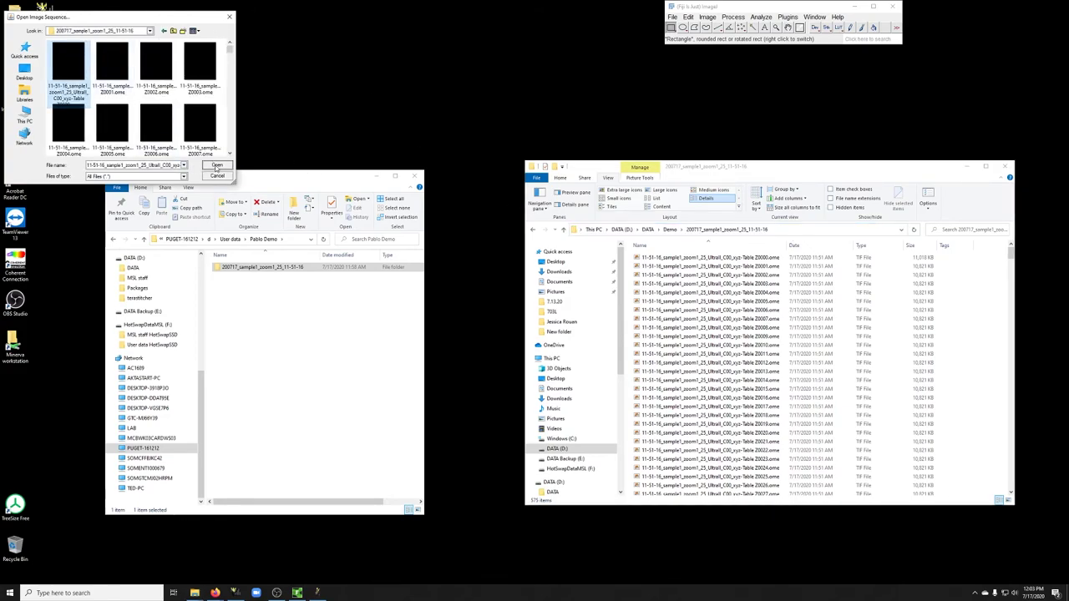
left_click(216, 165)
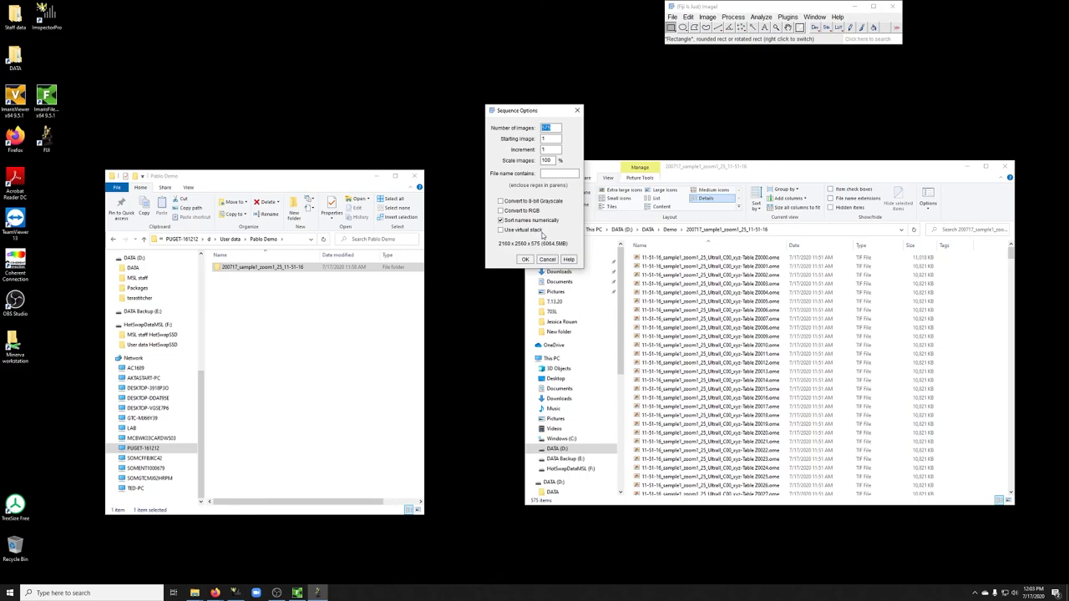
left_click(543, 235)
left_click(524, 259)
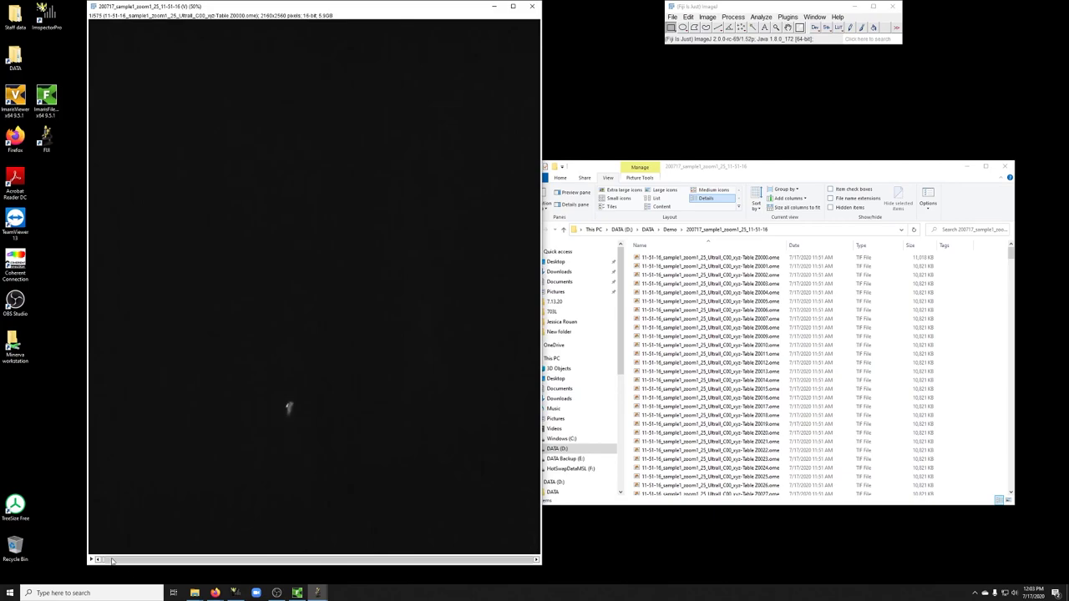
left_click_drag(111, 561, 427, 547)
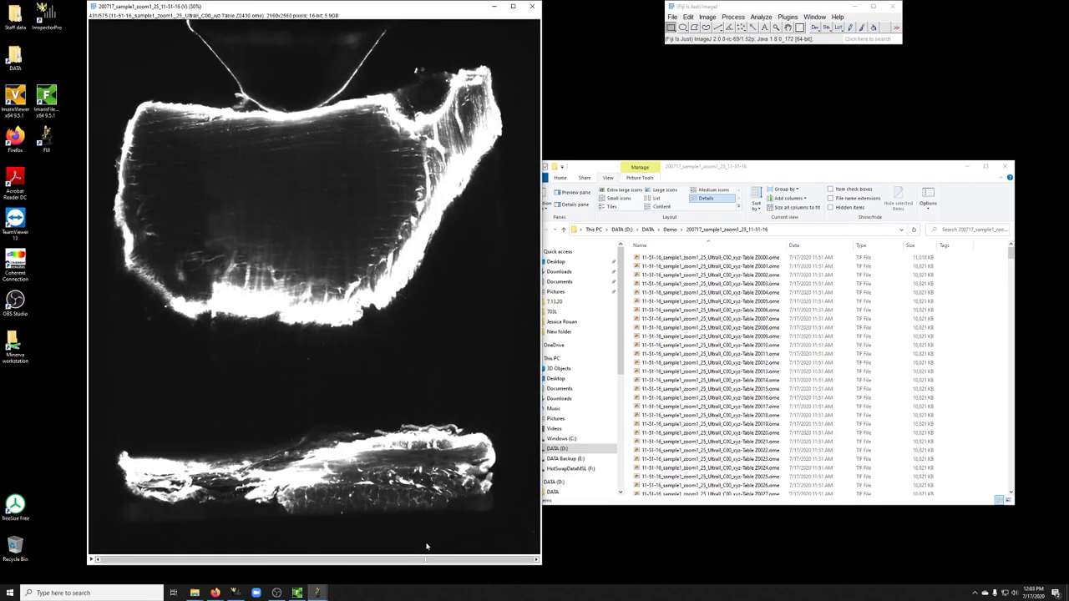